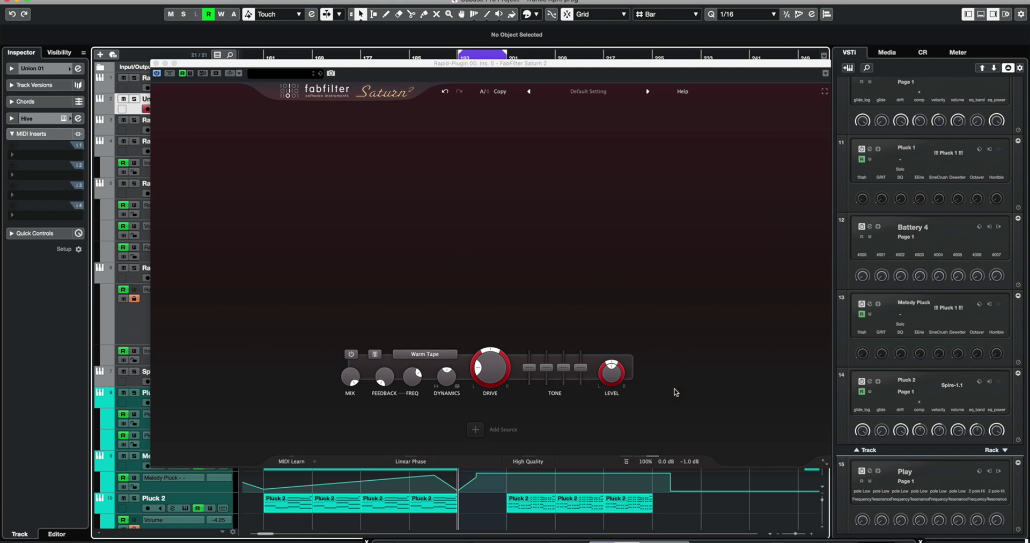
Check the interface size options and view the Saturn 2 plug-in full screen, returning to the regular window.
left_click(825, 463)
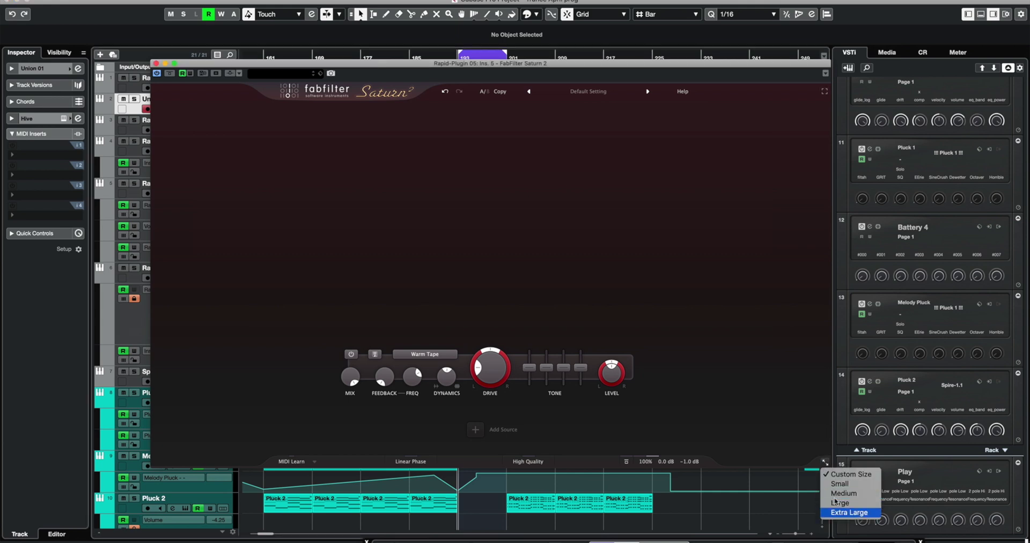
left_click(845, 61)
left_click(825, 91)
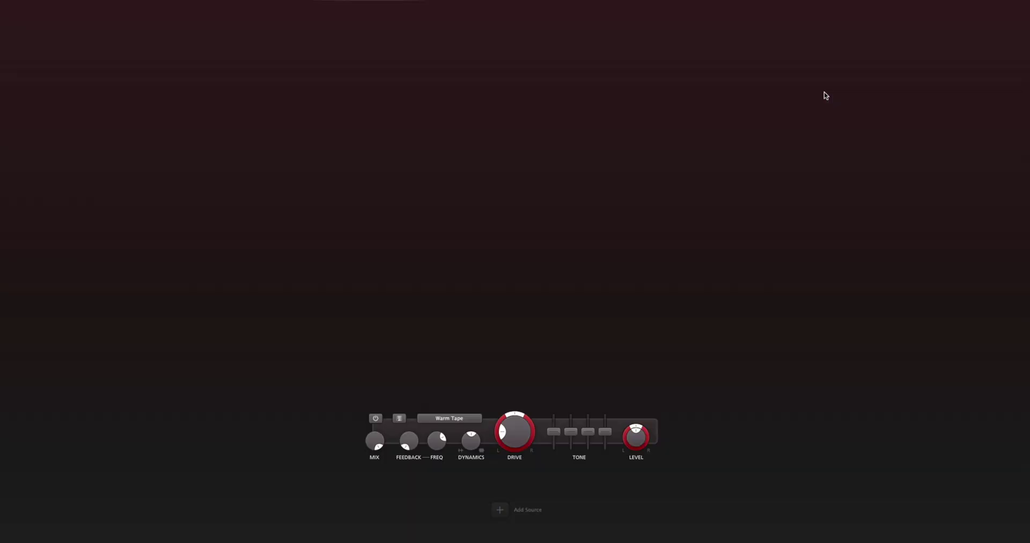
key("Escape")
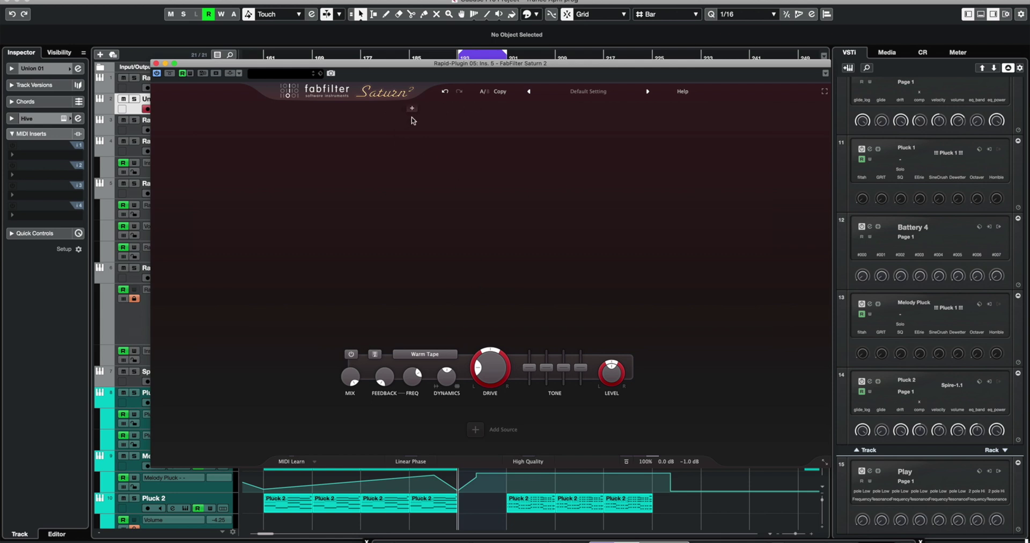
Browse the Saturn 2 preset categories, including FX, and move the plug-in window slightly higher.
left_click(590, 106)
mouse_move(587, 119)
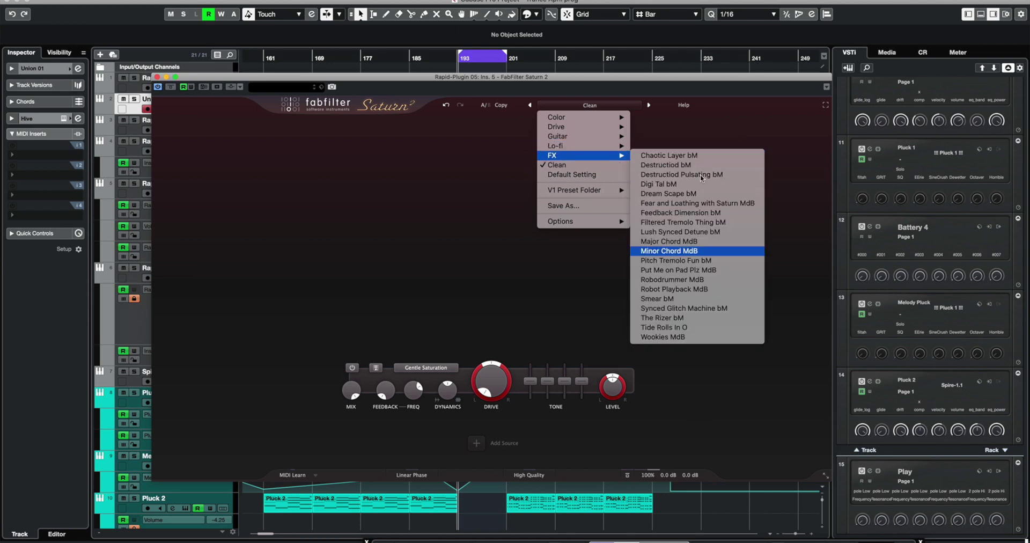
left_click(497, 78)
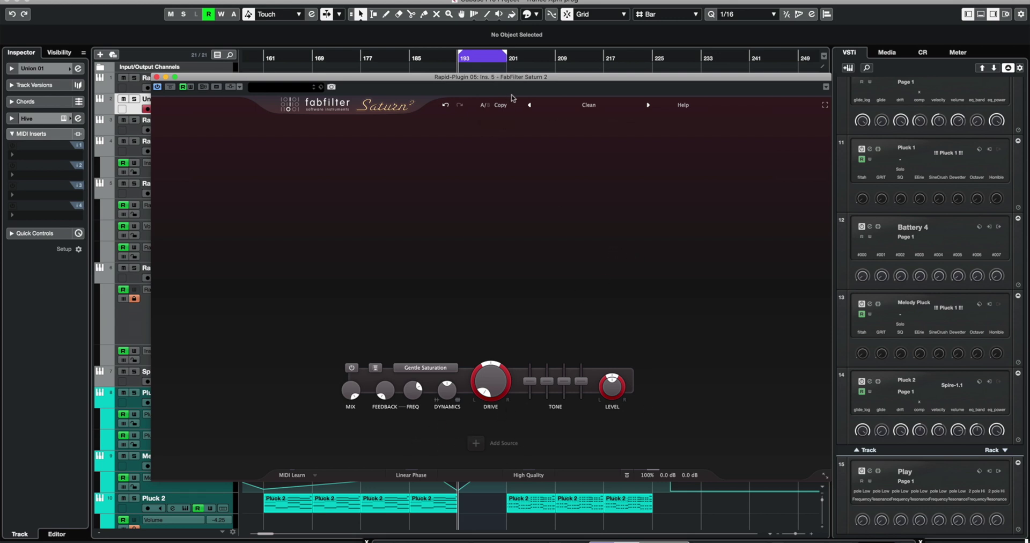
left_click_drag(511, 80, 512, 71)
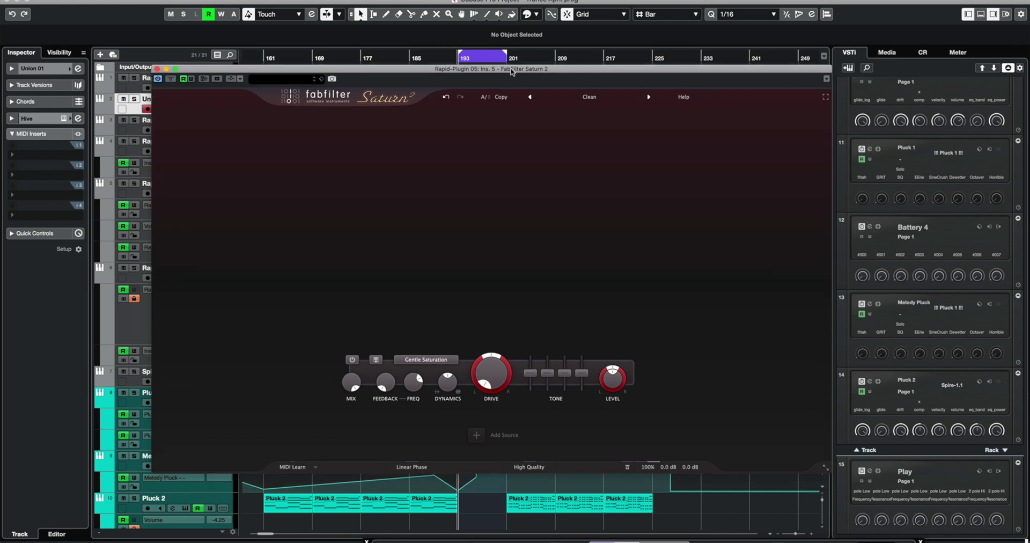
Load the 456 Demo MdB preset from the Color category and compare the sound with the effect bypassed and active.
left_click(590, 97)
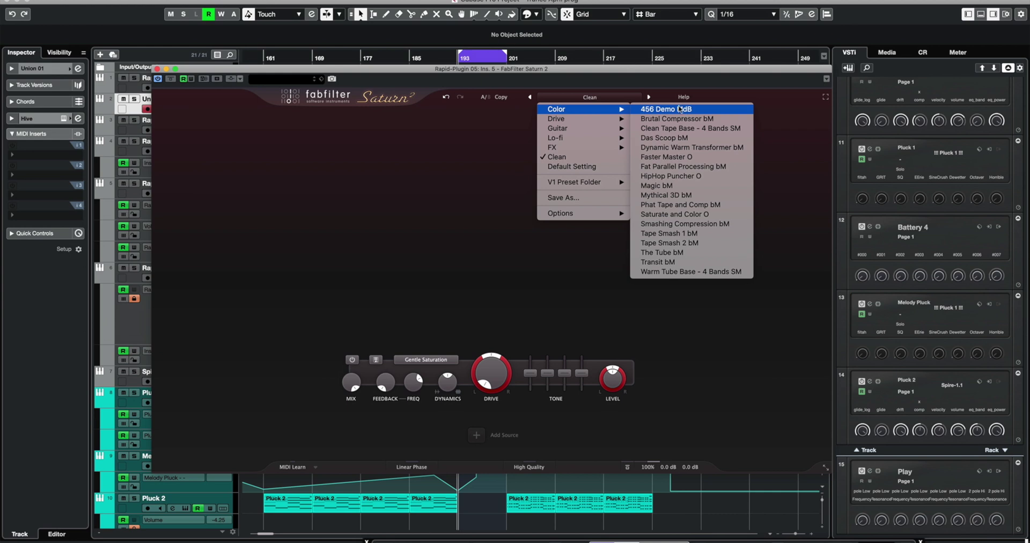
left_click(680, 109)
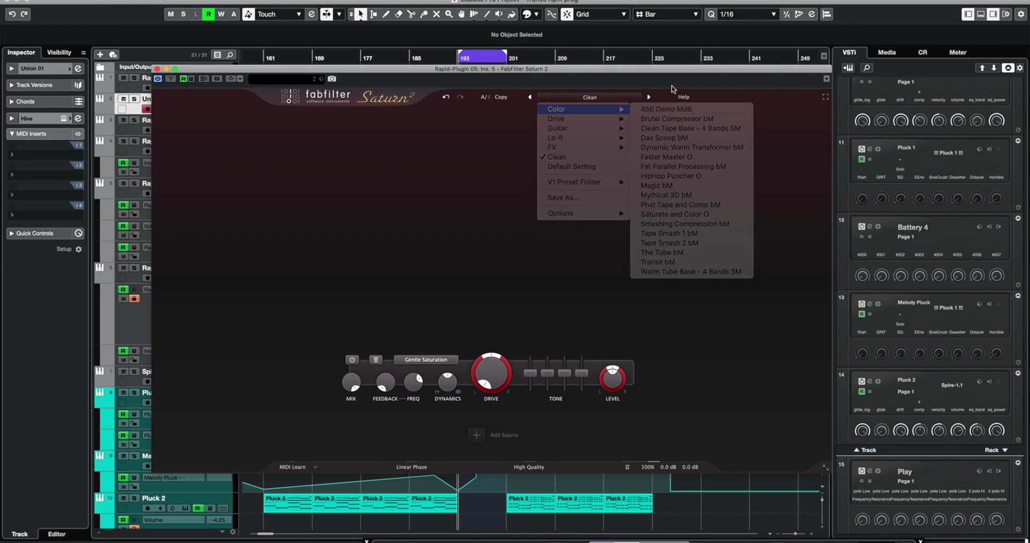
left_click(636, 97)
mouse_move(625, 109)
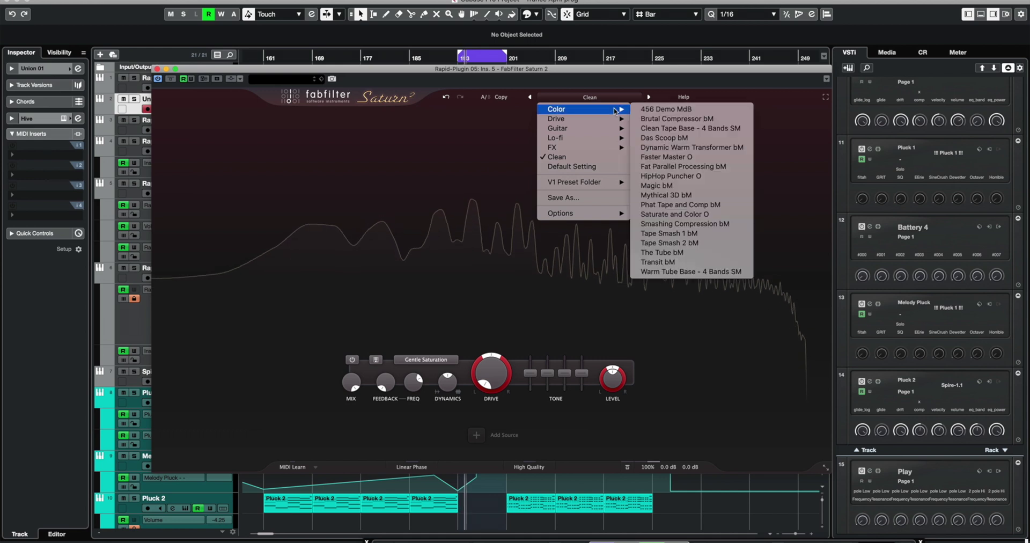
left_click(671, 110)
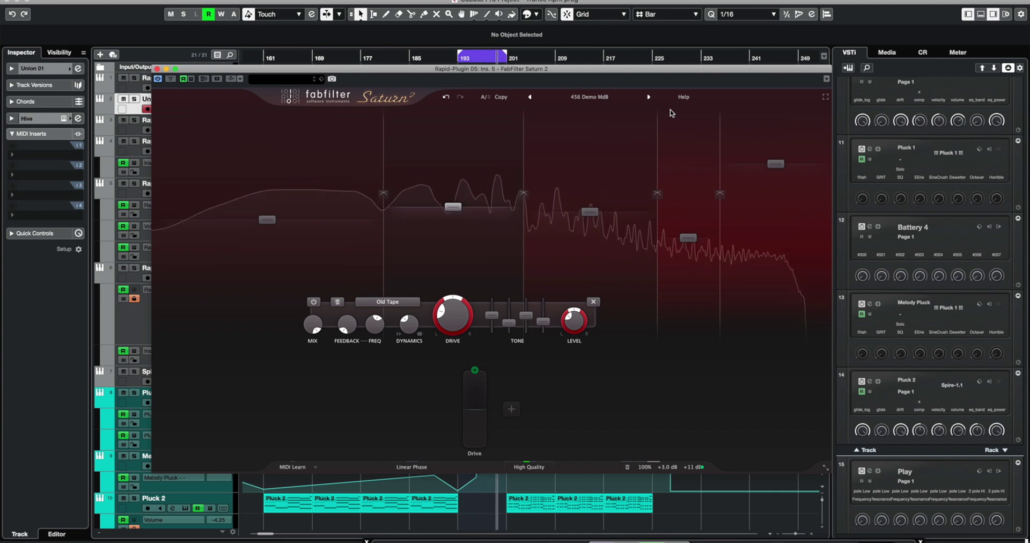
left_click(169, 79)
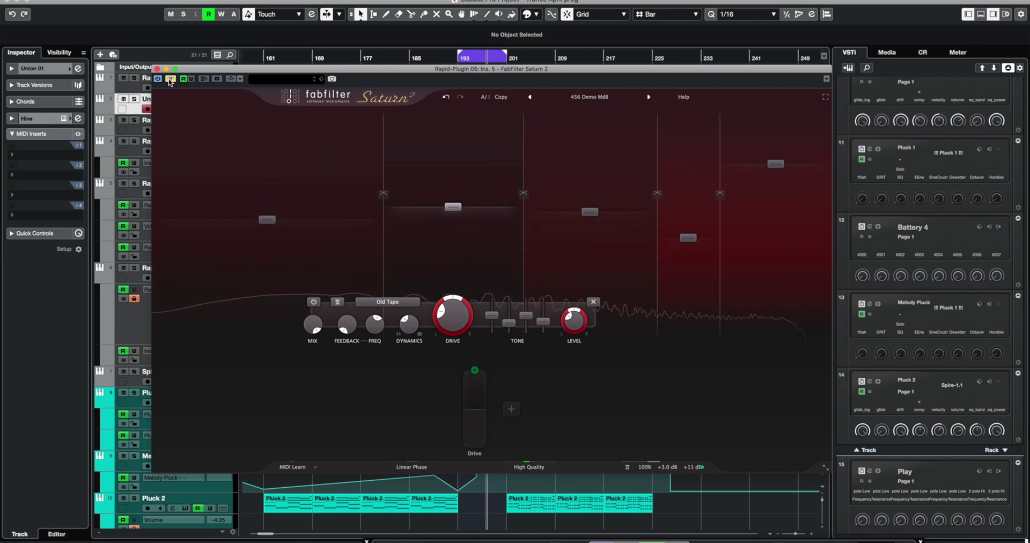
left_click(170, 80)
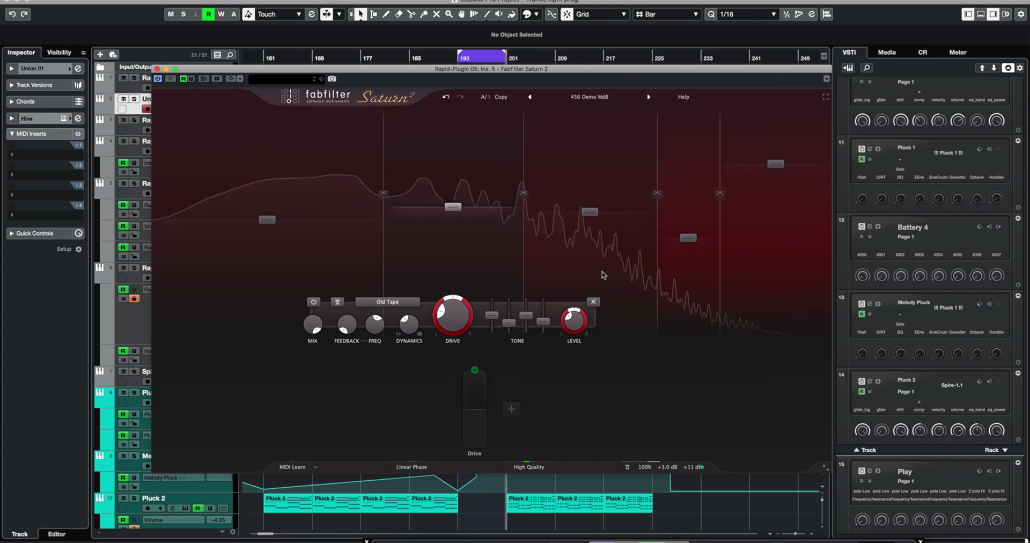
Load the Saturate and Color O preset from the Color category.
left_click(605, 101)
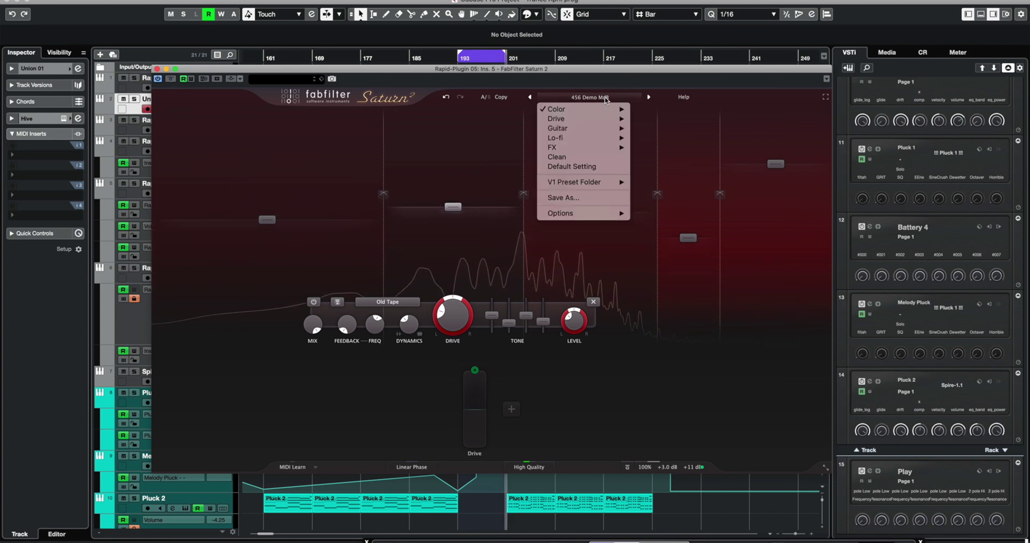
mouse_move(582, 109)
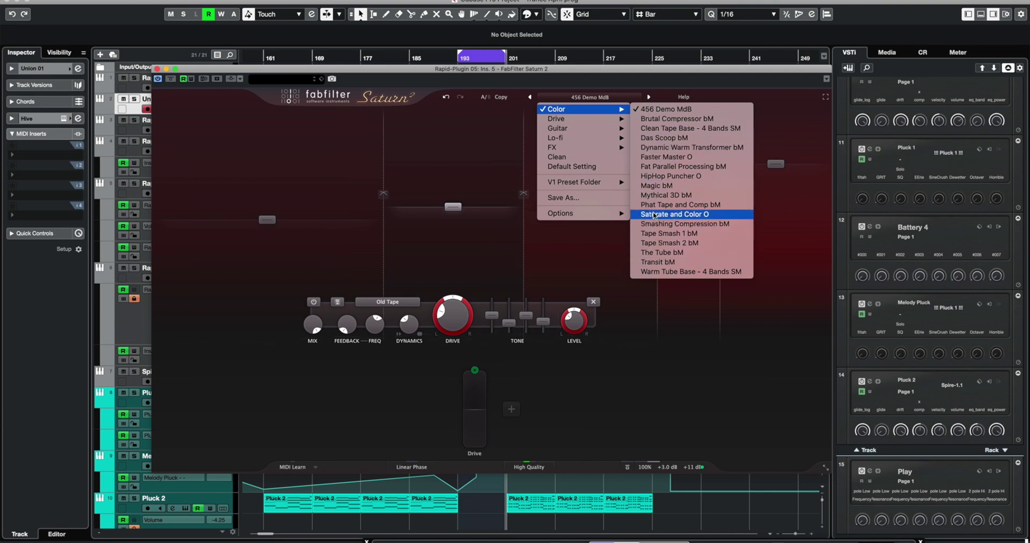
left_click(680, 217)
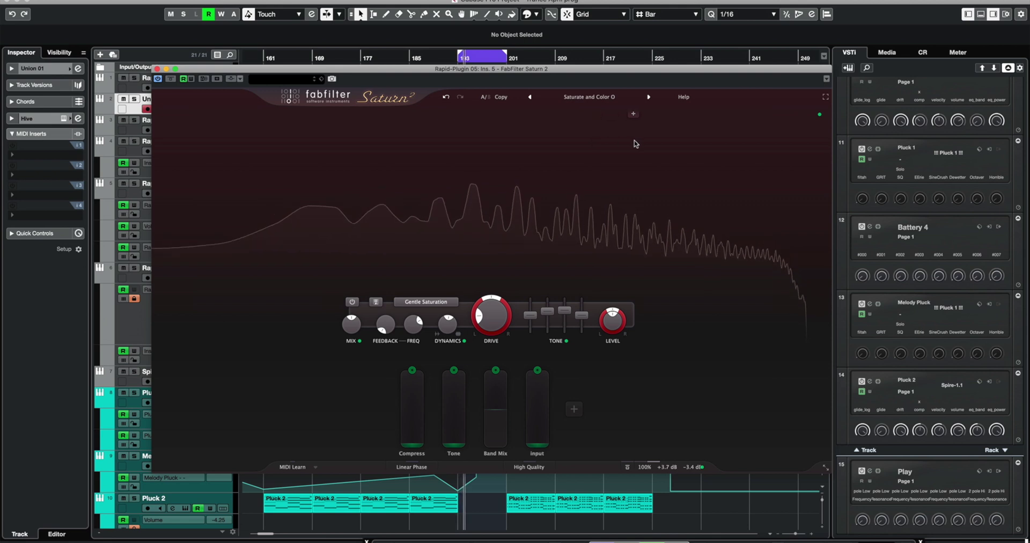
Raise the band's Drive to about 57% and compare the playback with Saturn 2 bypassed and active.
left_click(171, 79)
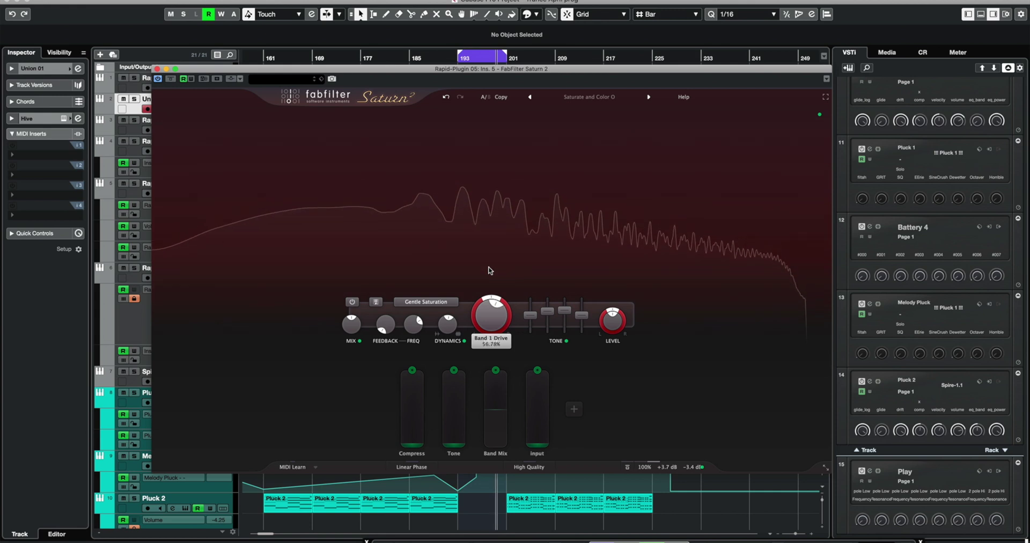
left_click(172, 81)
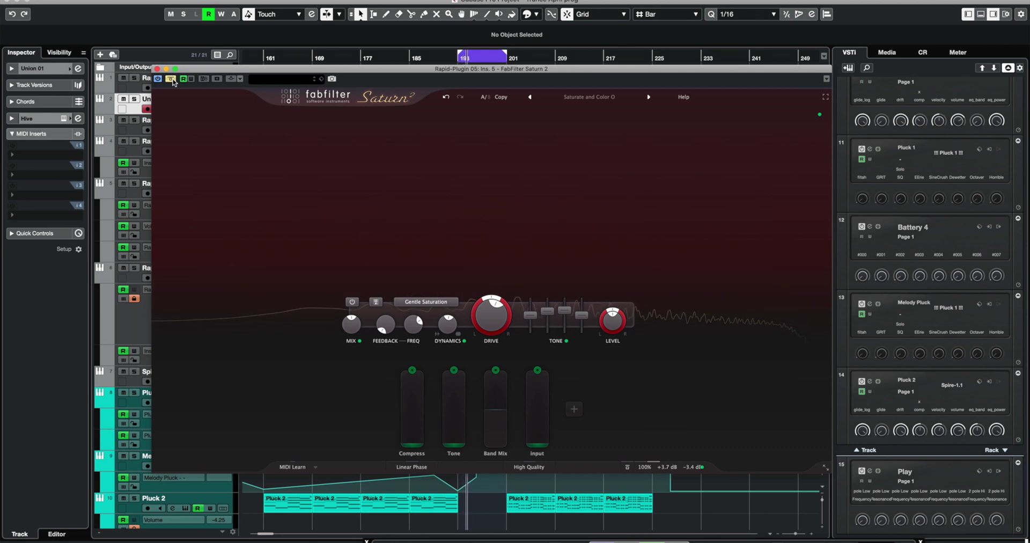
left_click(173, 81)
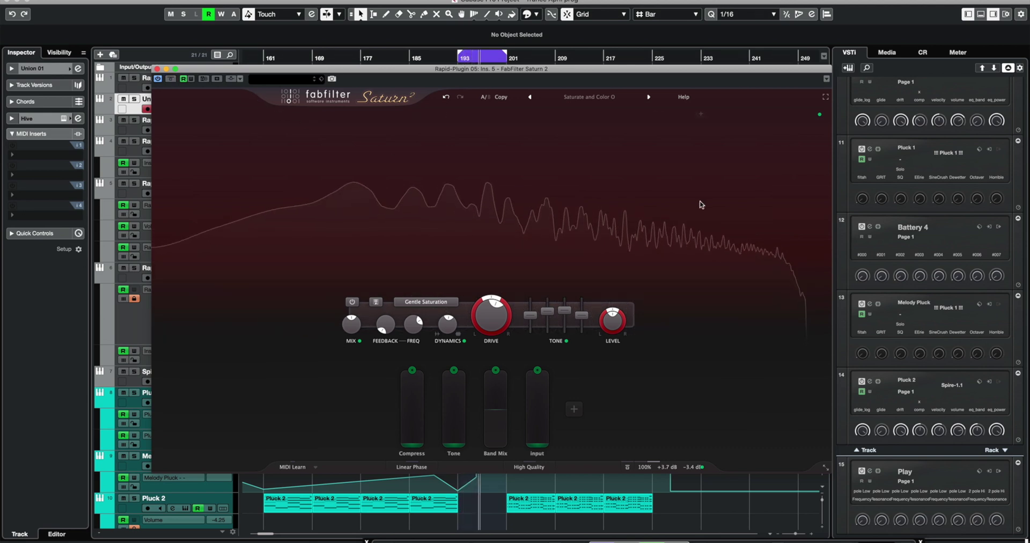
key("space")
Load the Console Drive MdB preset from the Drive category and audition it with the effect active and bypassed.
left_click(596, 98)
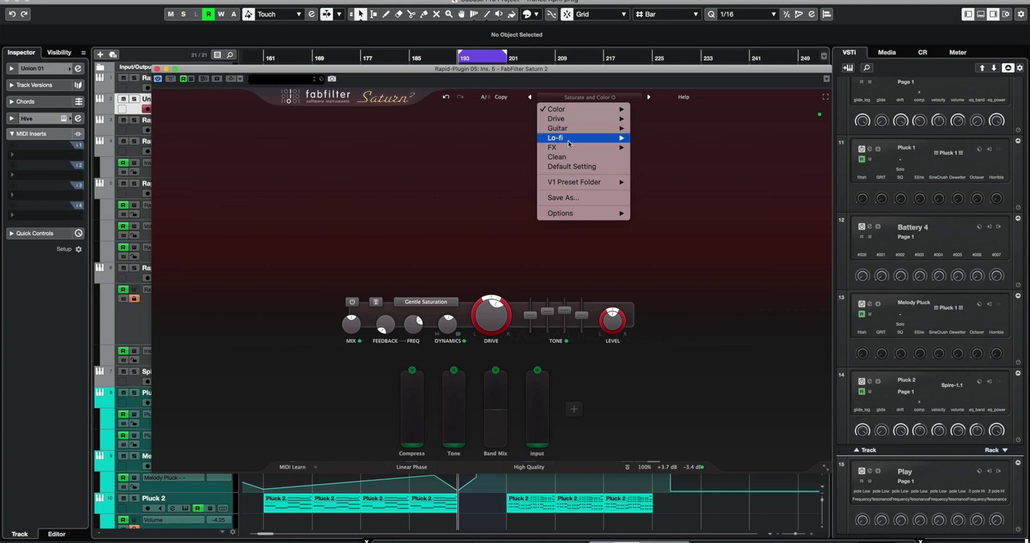
mouse_move(591, 109)
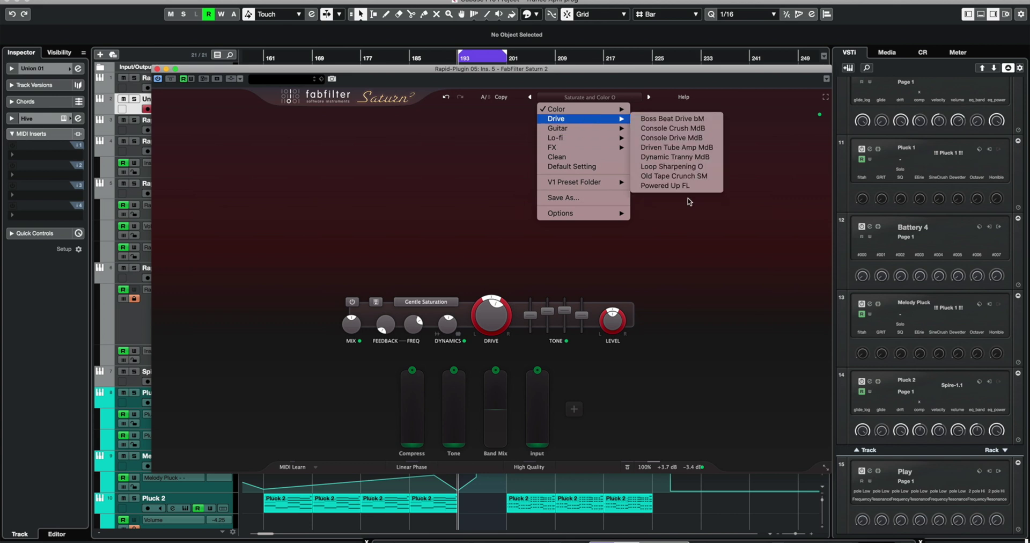
left_click(659, 141)
key("space")
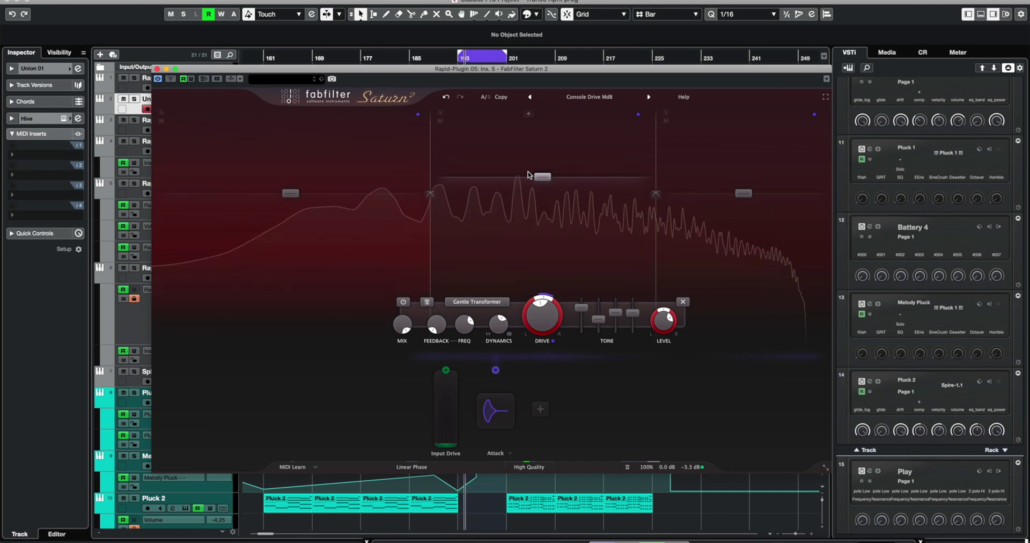
mouse_move(492, 413)
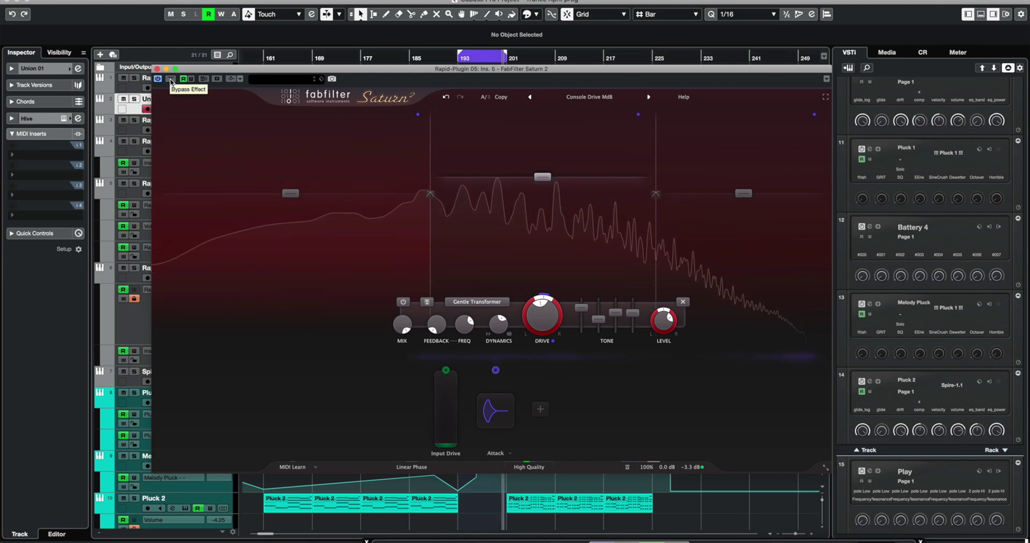
left_click(171, 79)
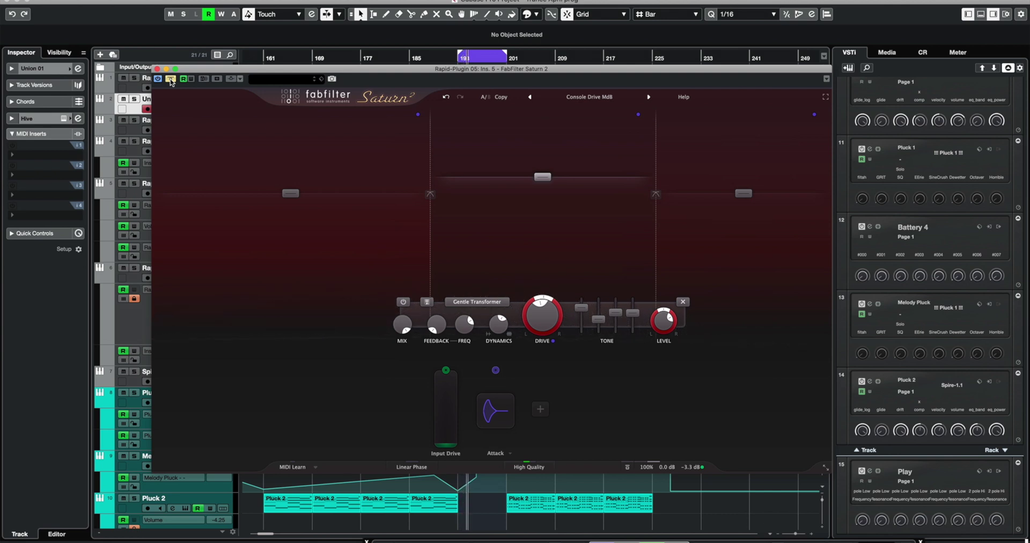
left_click(171, 79)
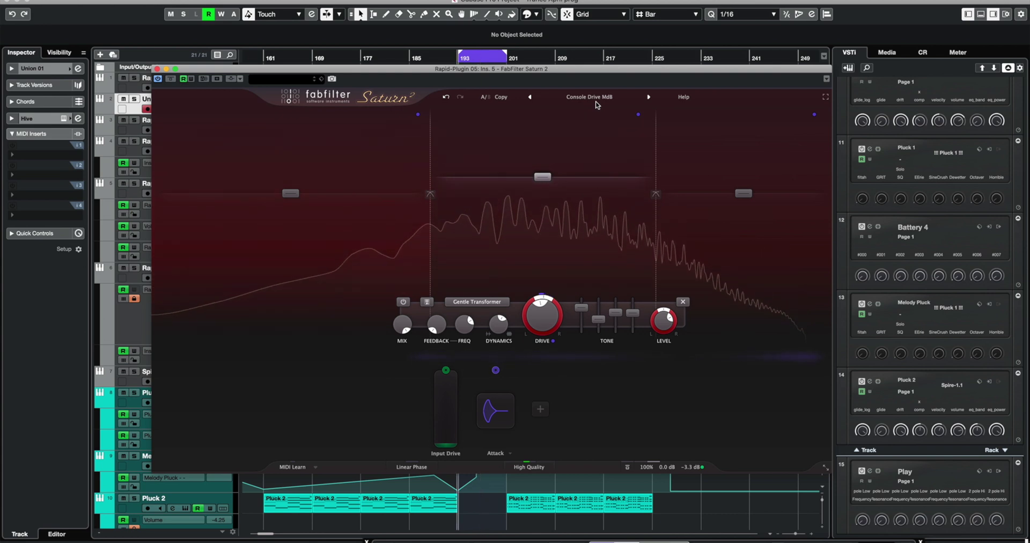
Load the Loop Sharpening O preset from the Drive category and compare the playback with the effect active and bypassed.
left_click(597, 102)
mouse_move(593, 120)
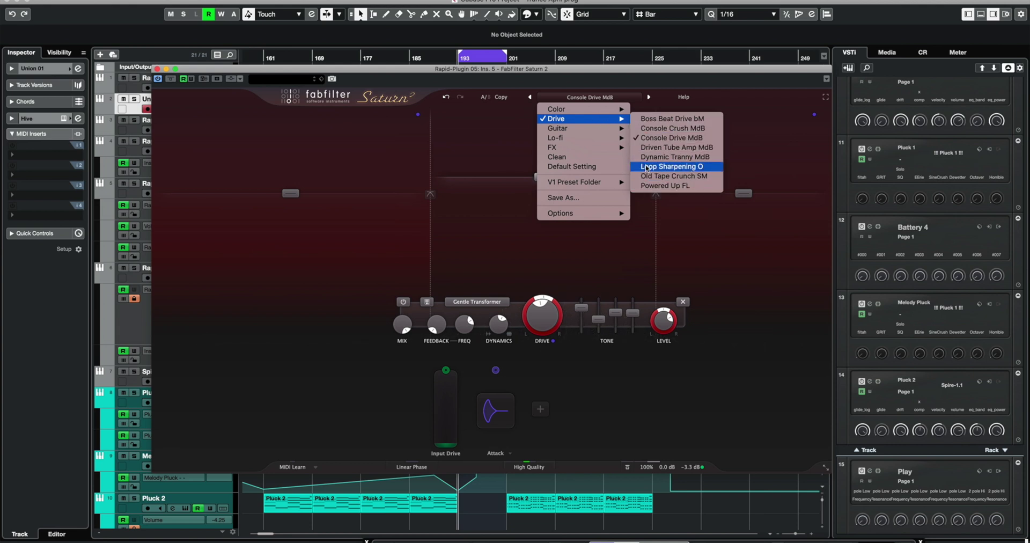
left_click(696, 167)
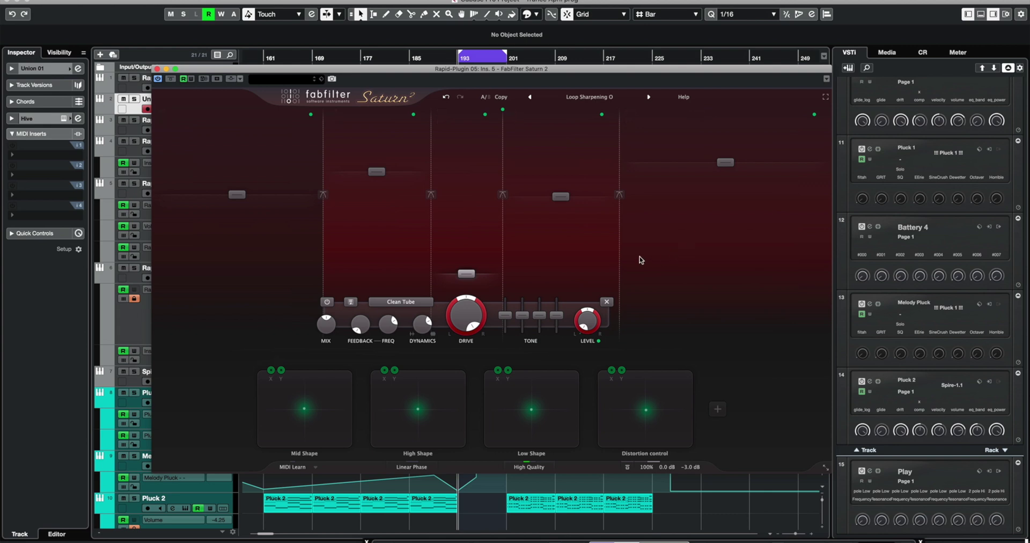
key("space")
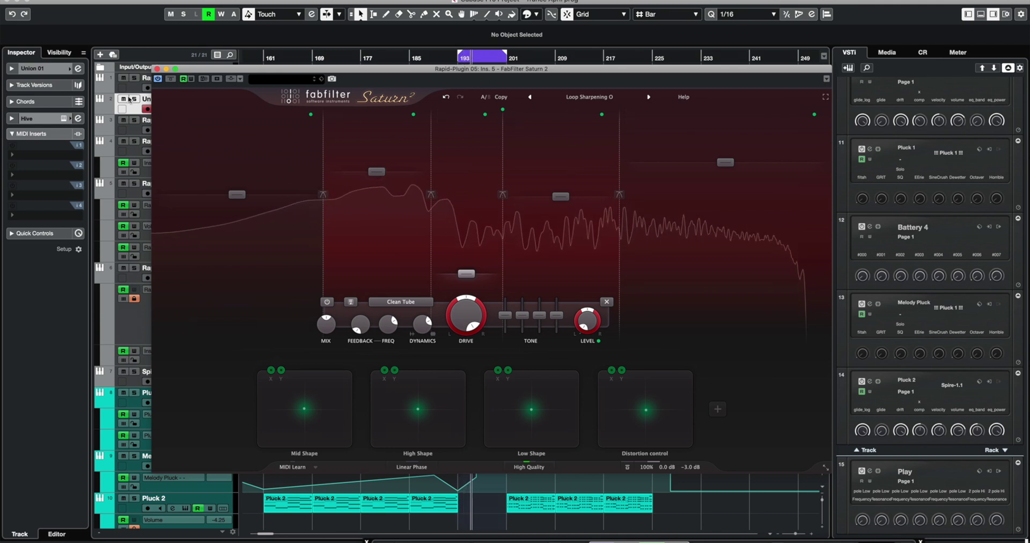
left_click(171, 79)
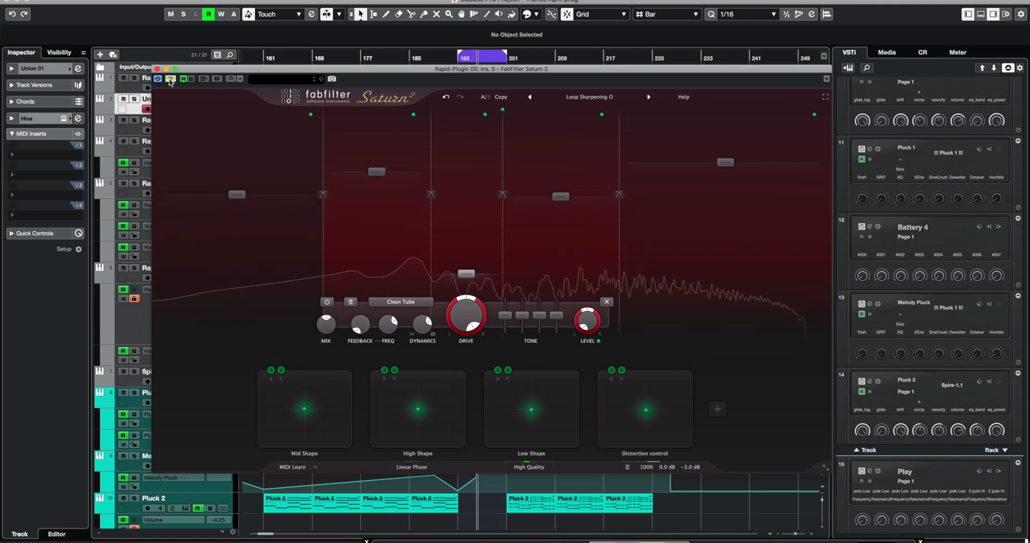
left_click(170, 80)
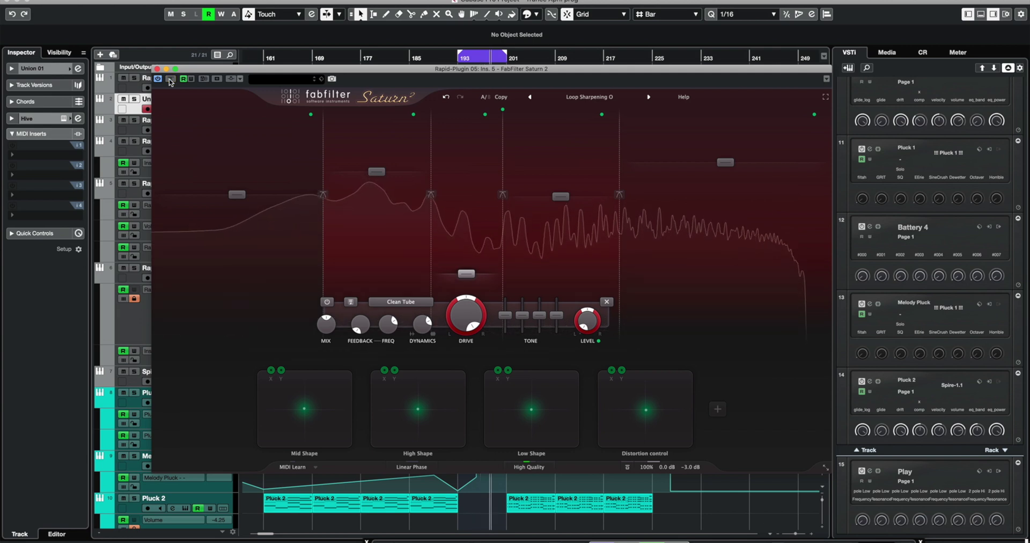
left_click(170, 80)
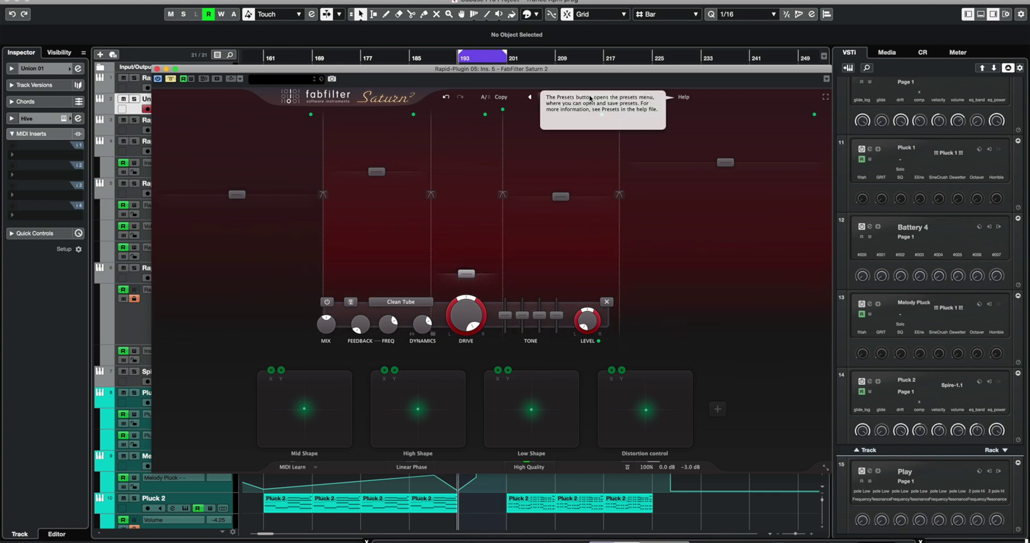
Load the Power Overdrive I - 4 Bands SM preset from the Guitar Amps category and compare it with the bypassed sound.
left_click(610, 97)
mouse_move(600, 128)
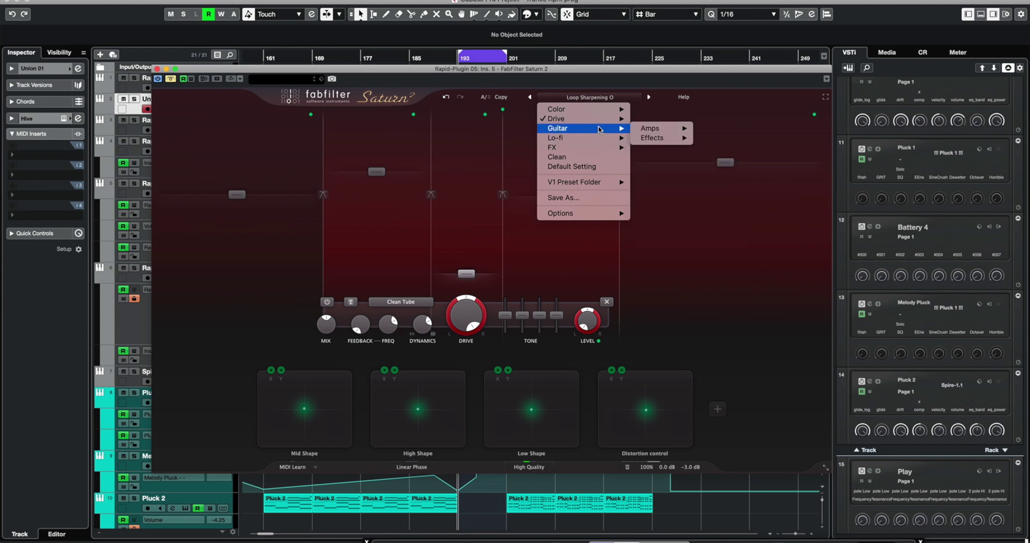
mouse_move(675, 129)
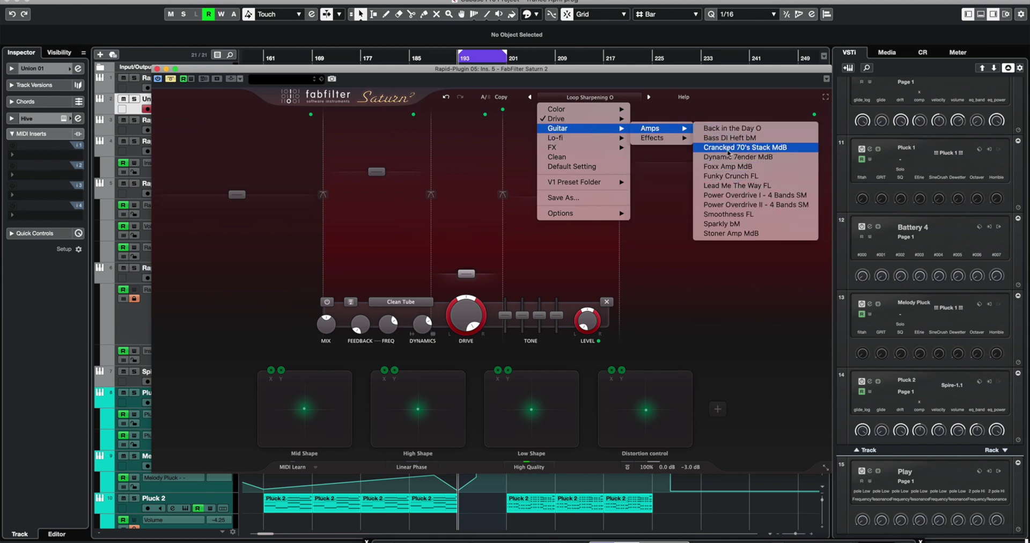
left_click(780, 197)
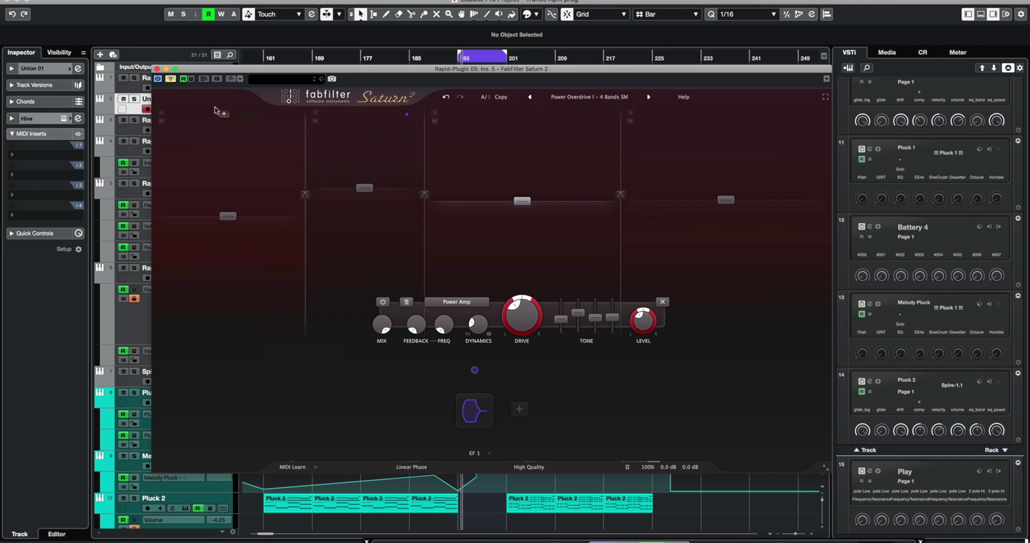
left_click(170, 79)
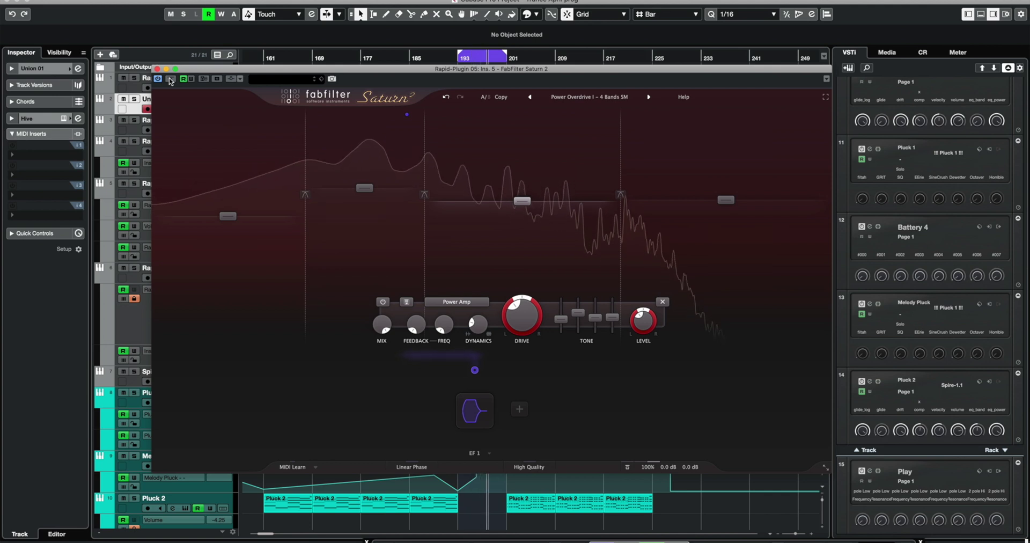
left_click(170, 79)
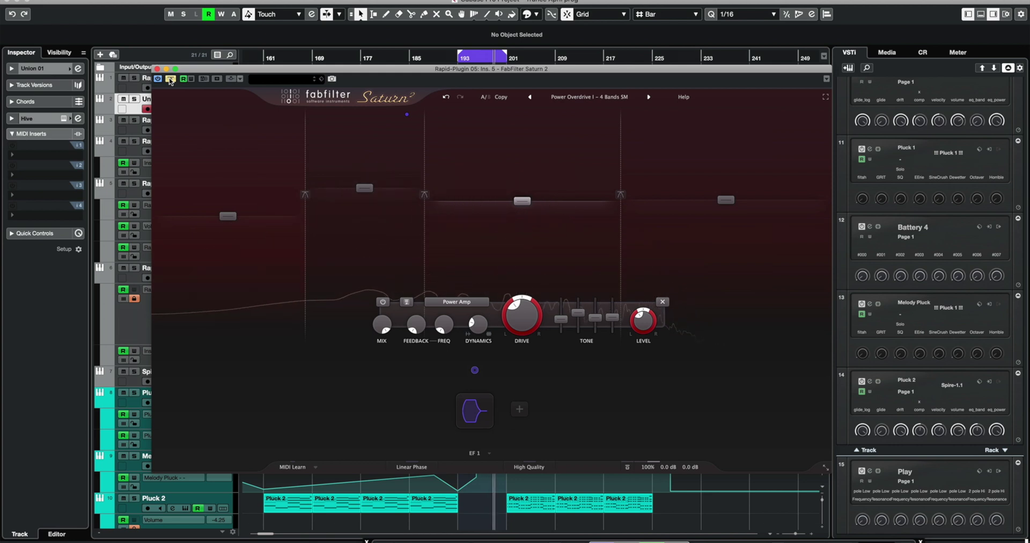
Load the Modern Synth Sand O preset from the Lo-fi category, compare it with the bypassed sound, and open the high band's controls.
left_click(170, 80)
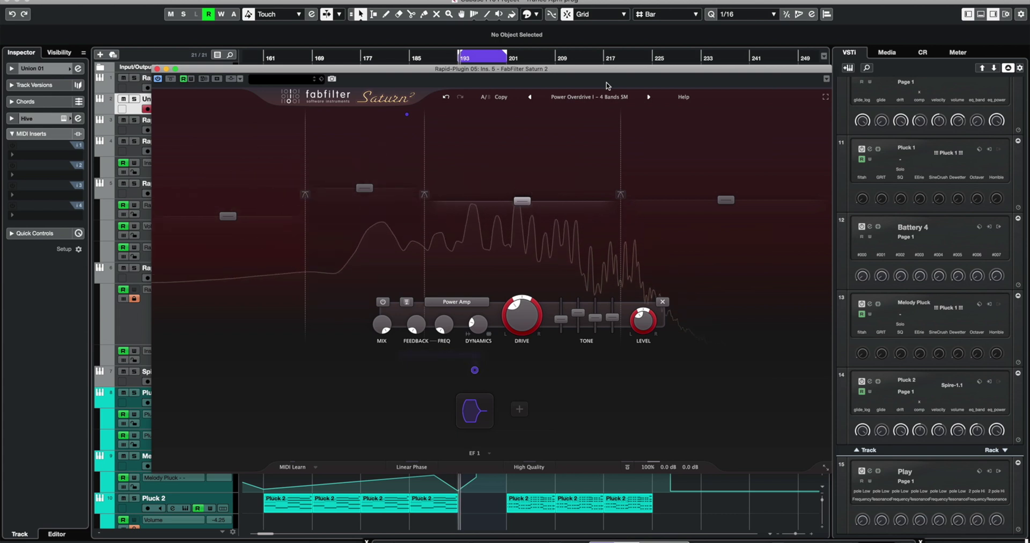
left_click(587, 97)
mouse_move(583, 129)
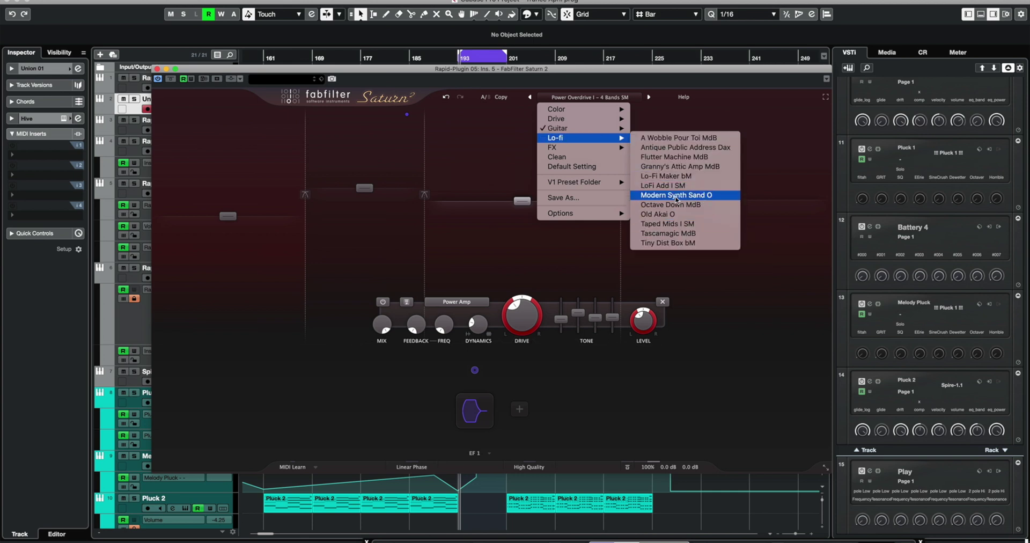
left_click(722, 195)
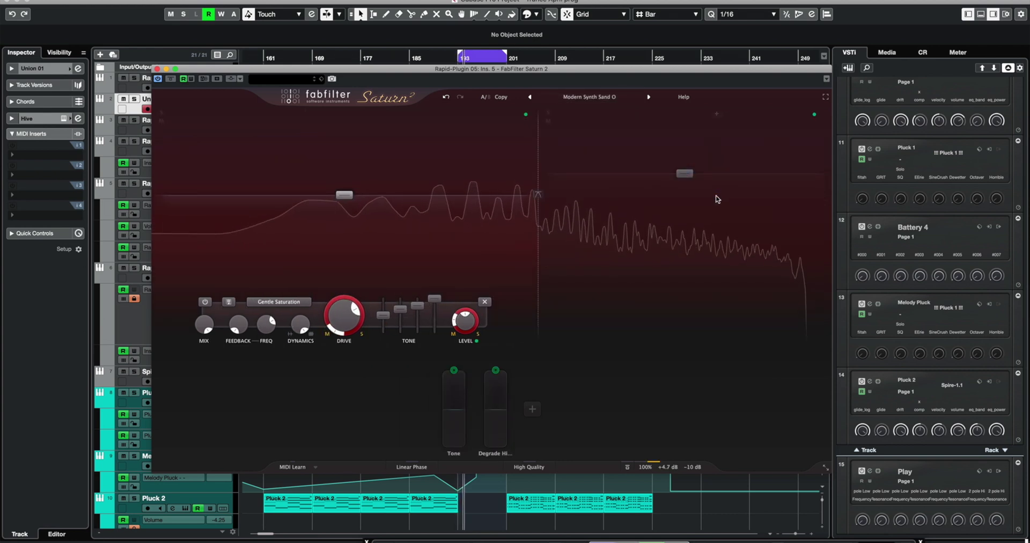
left_click(171, 79)
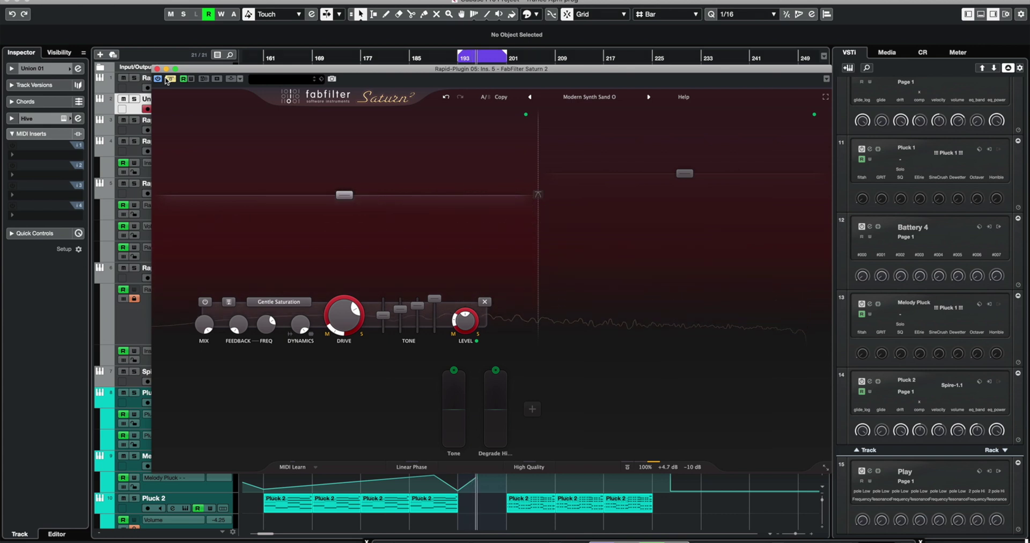
left_click(170, 79)
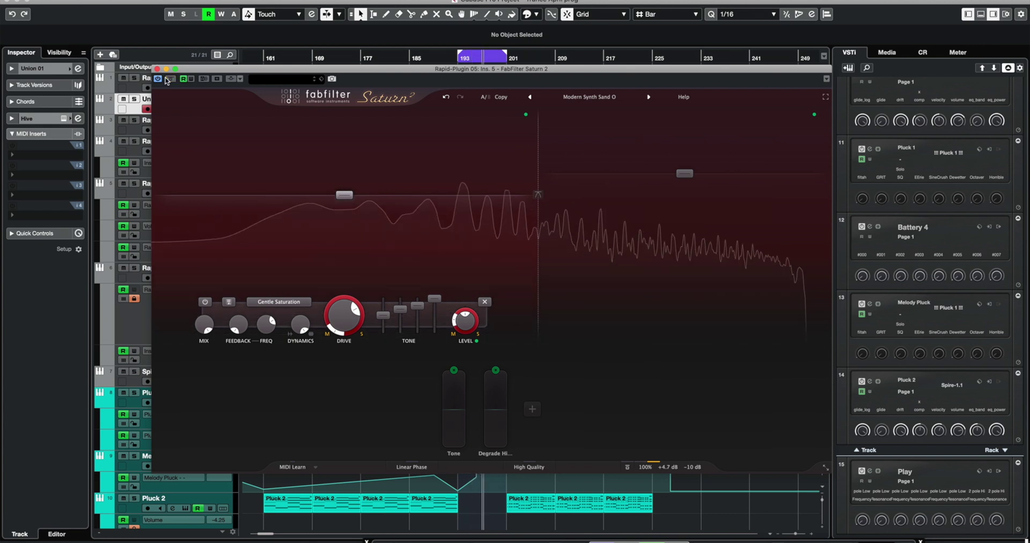
left_click(690, 177)
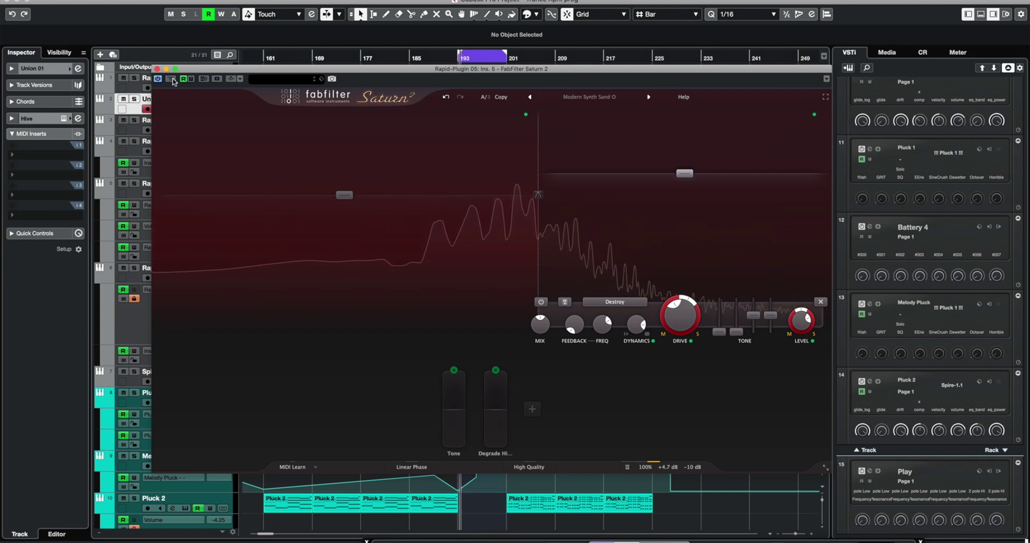
Load The Rizer bM preset from the FX category and audition it while inspecting the controls of bands 3 and 1.
left_click(589, 98)
mouse_move(584, 148)
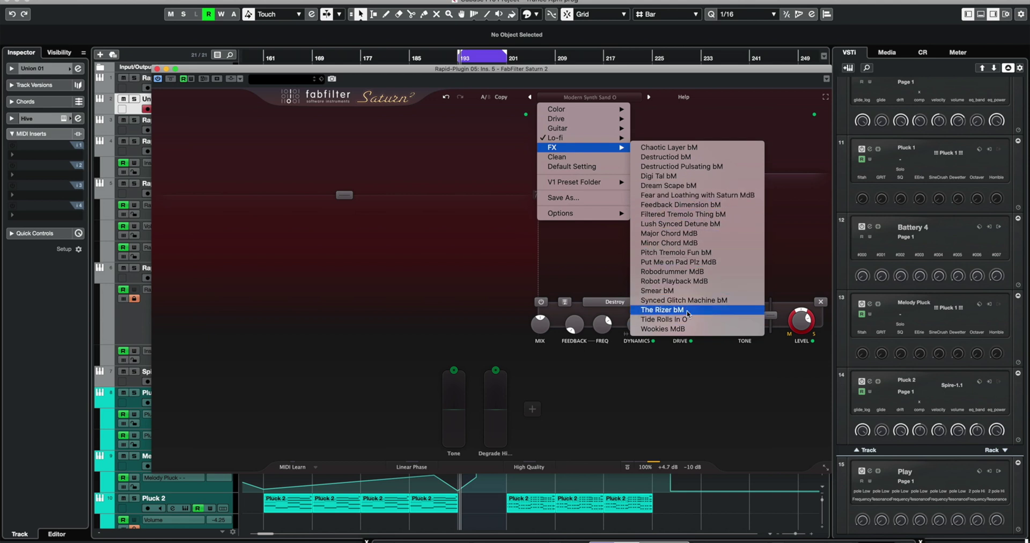
left_click(650, 311)
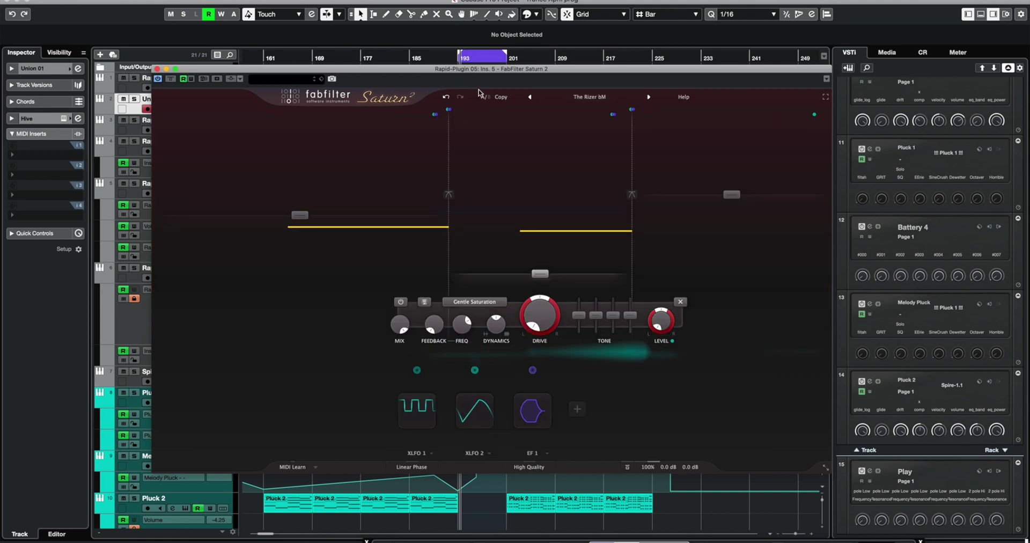
left_click_drag(481, 70, 460, 67)
key("space")
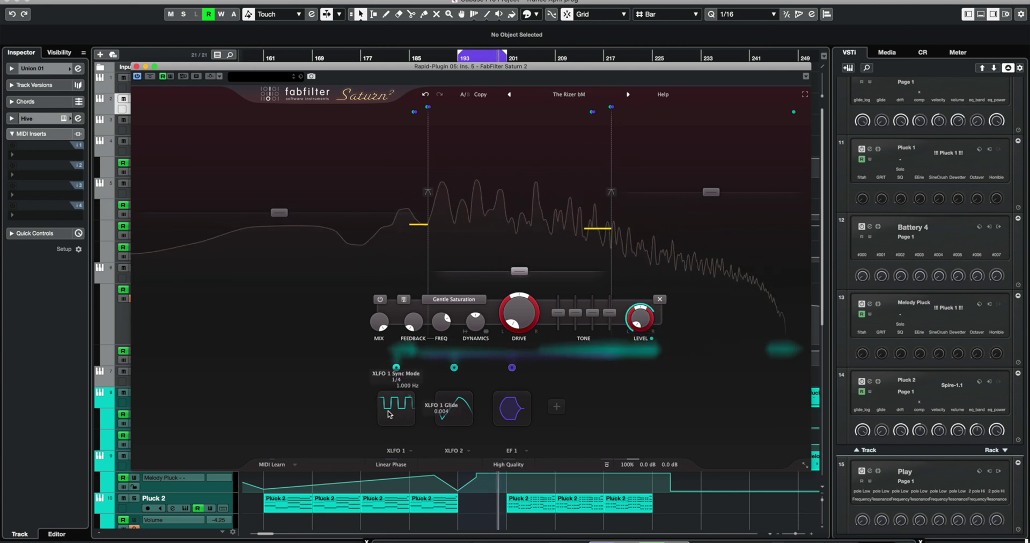
left_click(714, 192)
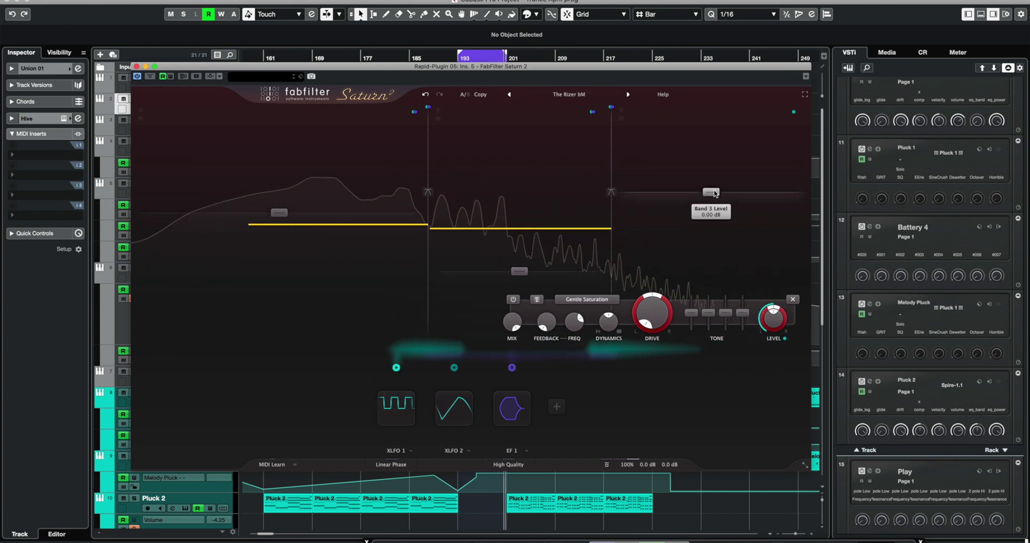
left_click(281, 214)
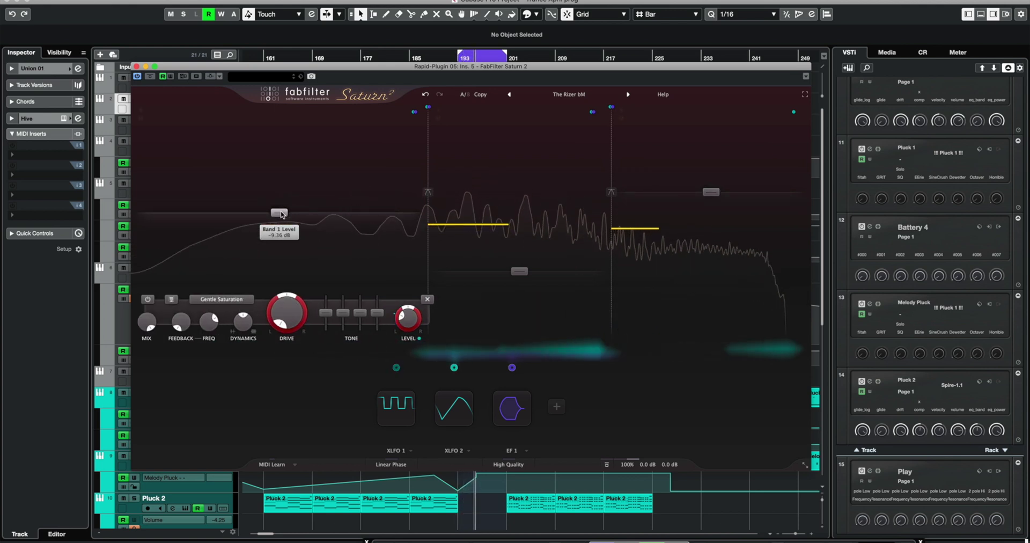
Audition the Robodrummer MdB preset from the FX category and replace it with Synced Glitch Machine bM.
left_click(568, 95)
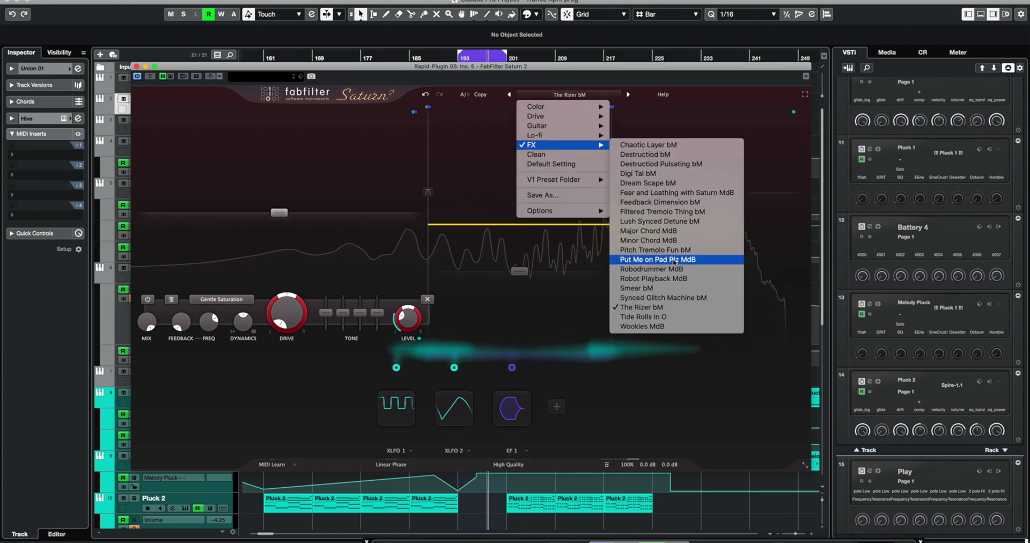
left_click(634, 270)
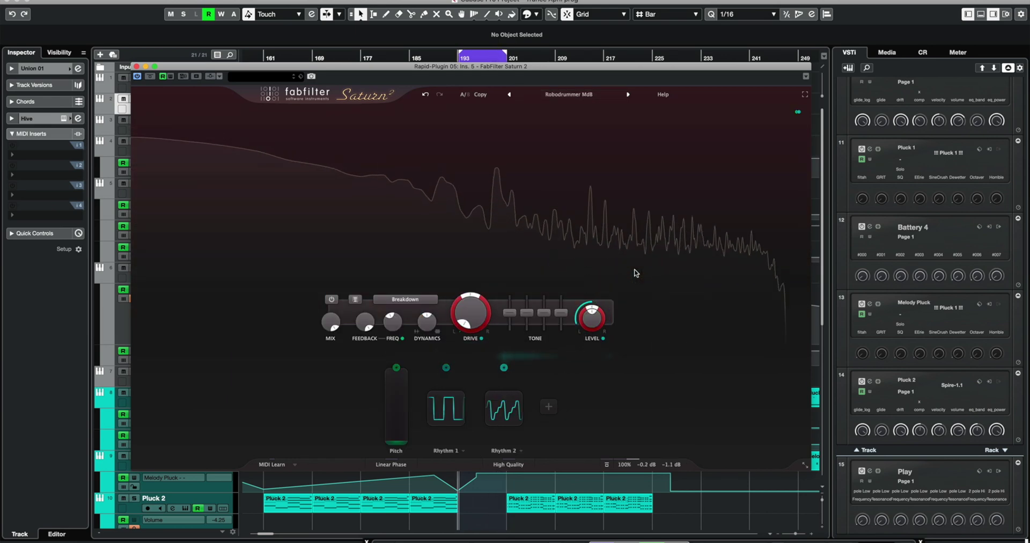
left_click(569, 93)
mouse_move(564, 145)
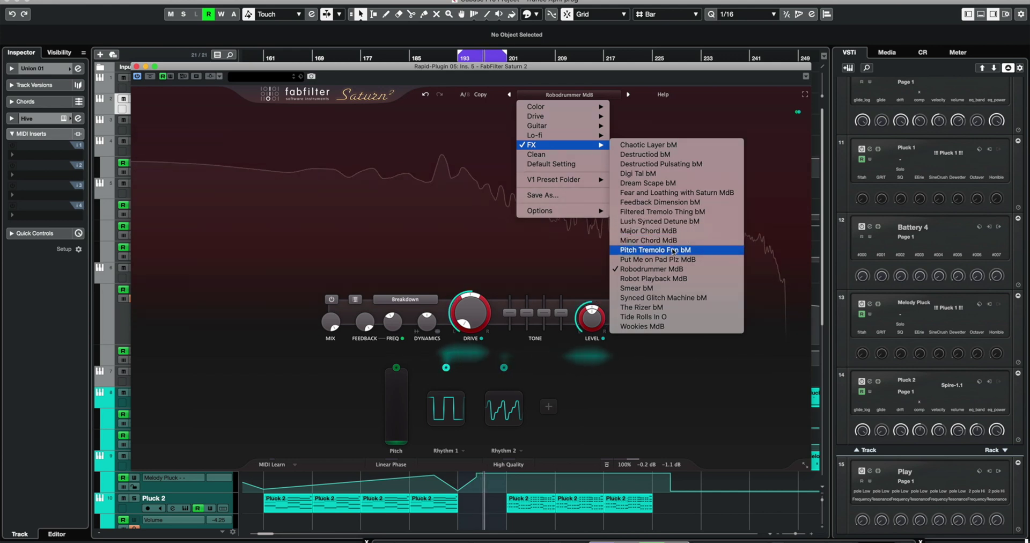
left_click(644, 299)
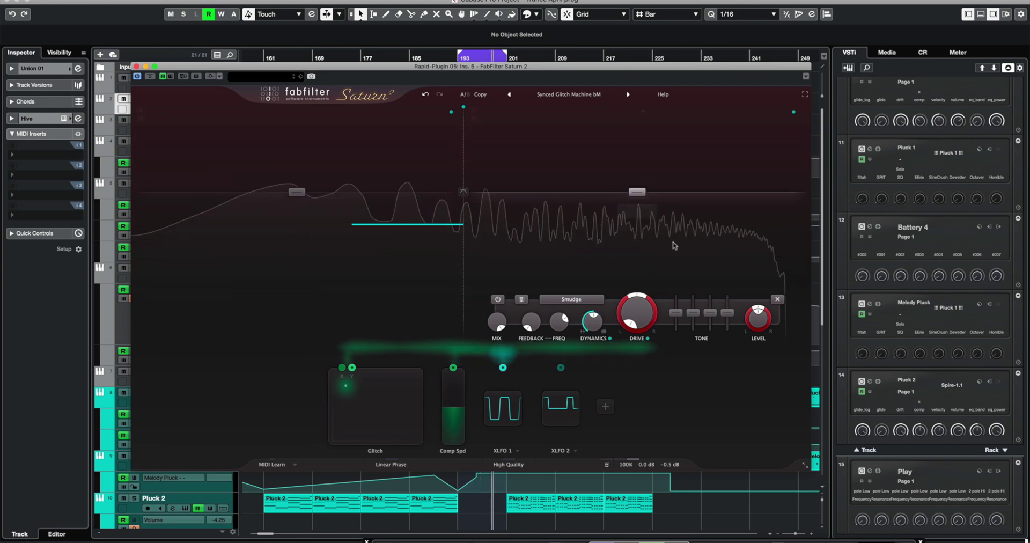
Raise band 2's Drive to about 39% and increase band 1's Drive as well during playback.
left_click_drag(637, 317, 633, 277)
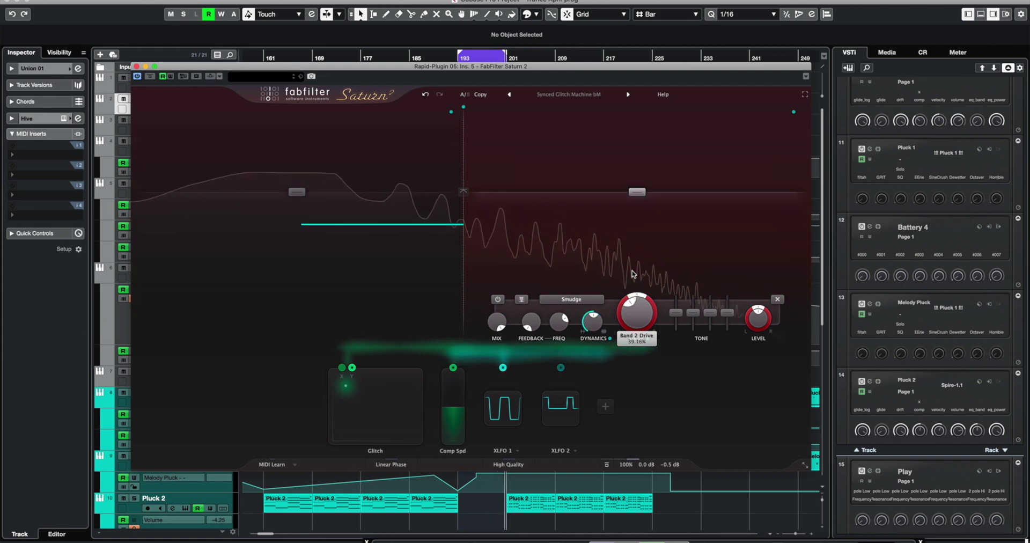
left_click(297, 193)
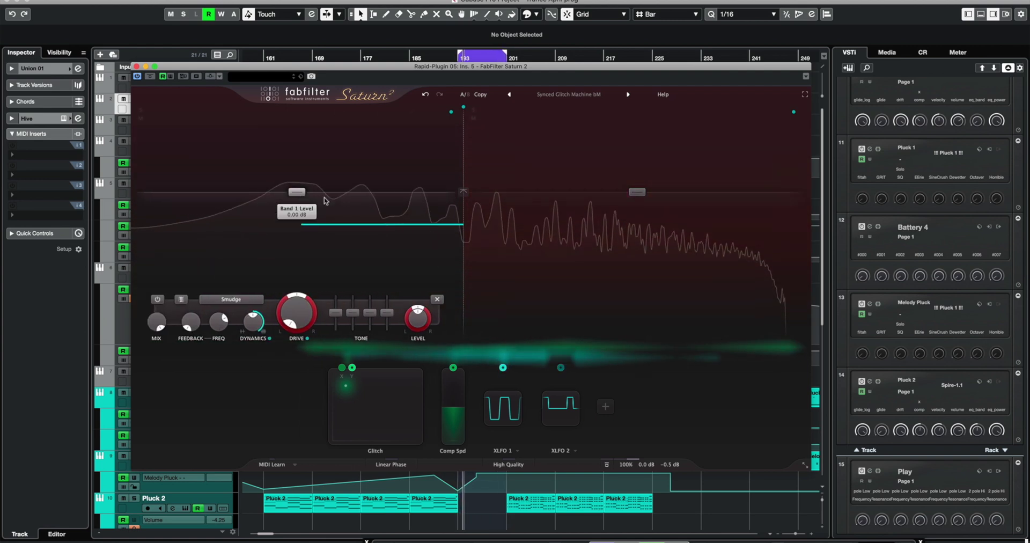
left_click_drag(296, 307, 317, 268)
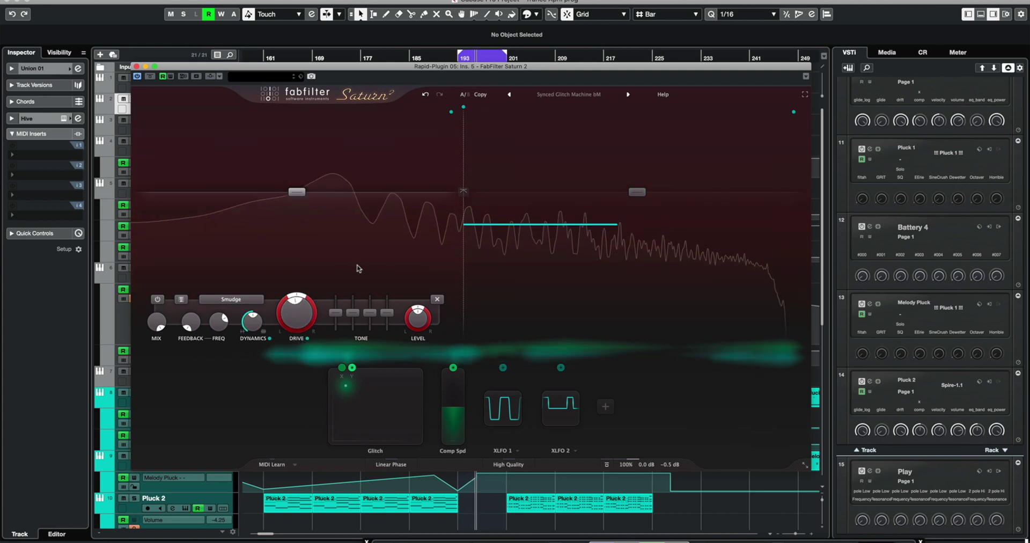
Load the Lush Synced Detune bM preset from the FX category and compare the playback with Saturn 2 bypassed and active.
left_click(569, 94)
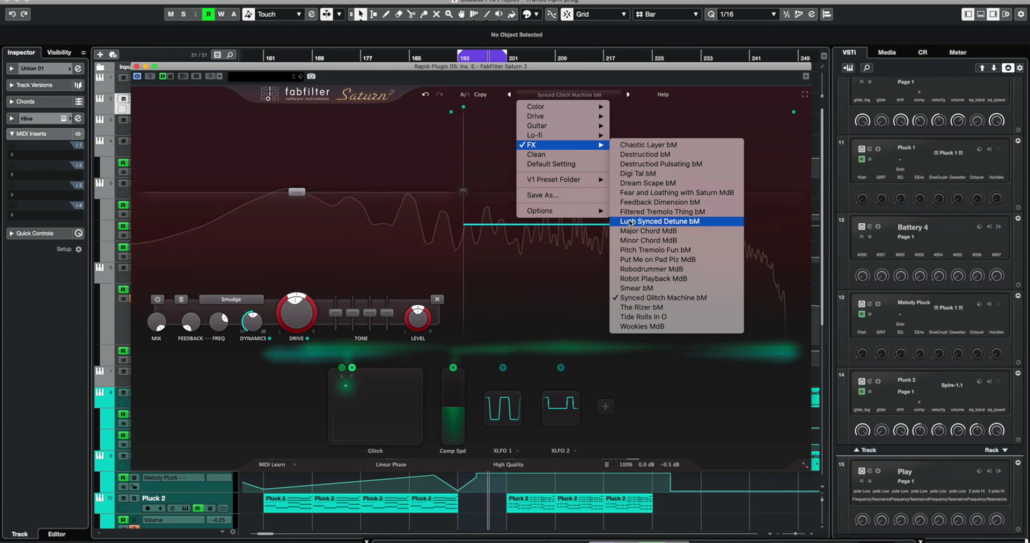
left_click(681, 221)
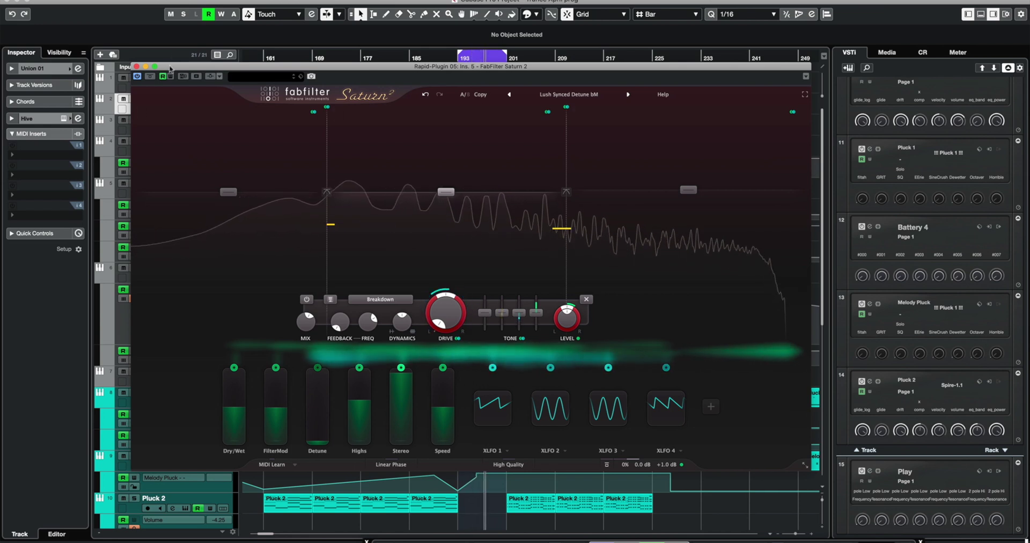
left_click(150, 76)
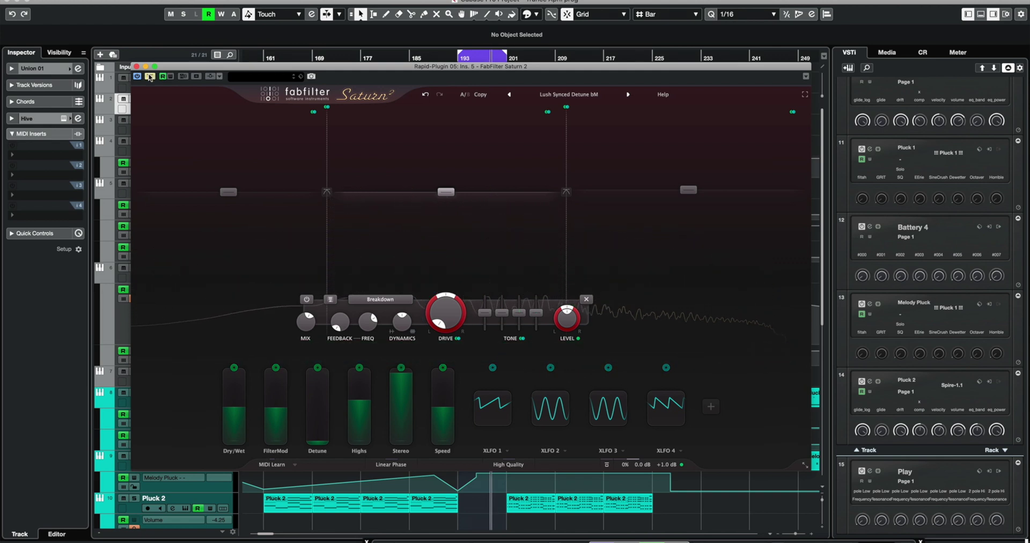
left_click(150, 77)
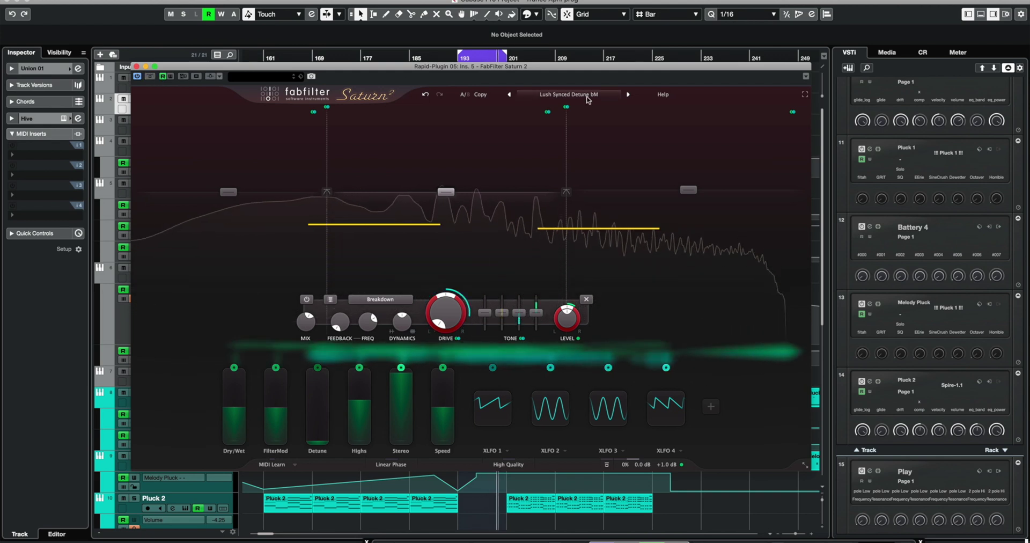